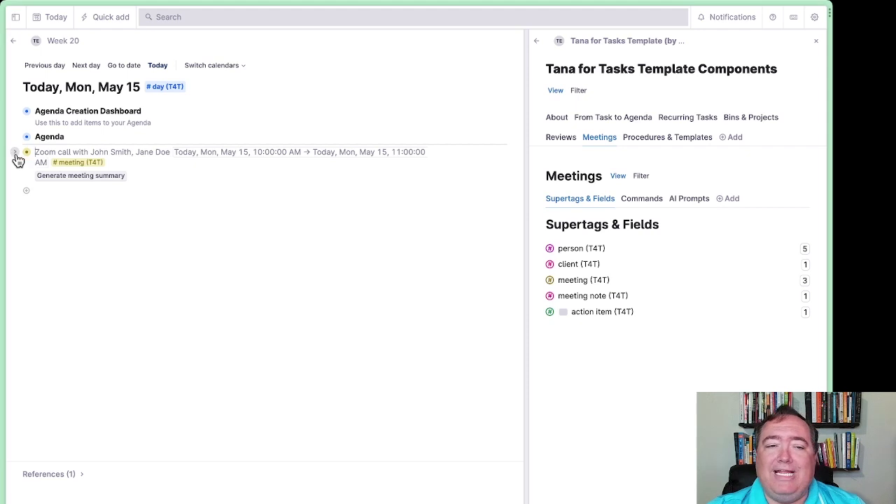
{"action": "left_click", "coordinate": [15, 152]}
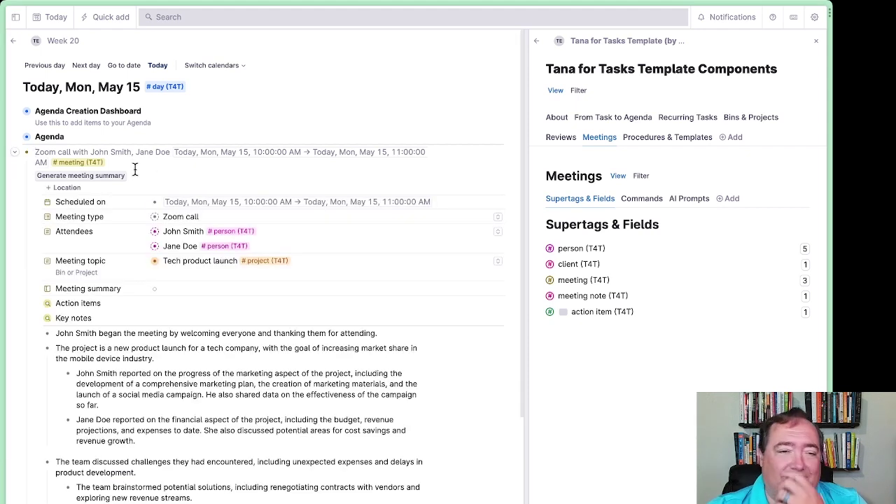
{"action": "scroll", "coordinate": [158, 263], "scroll_direction": "down", "scroll_amount": 3}
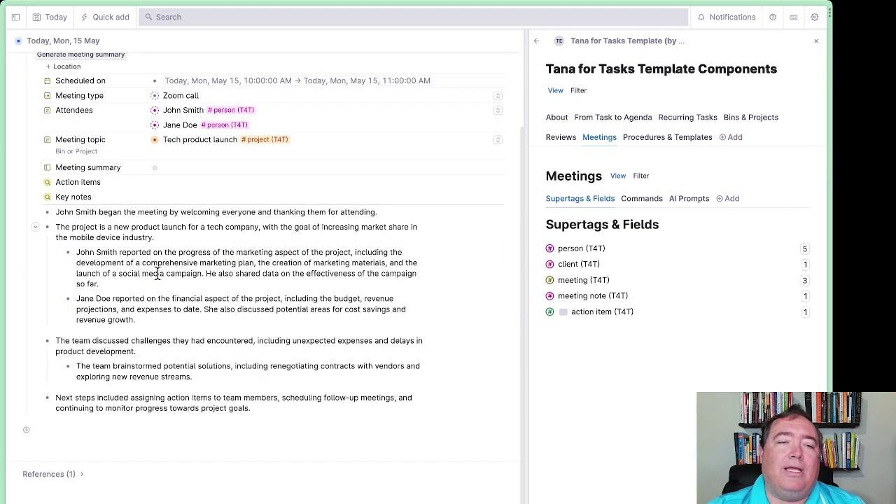
{"action": "scroll", "coordinate": [161, 263], "scroll_direction": "up", "scroll_amount": 1}
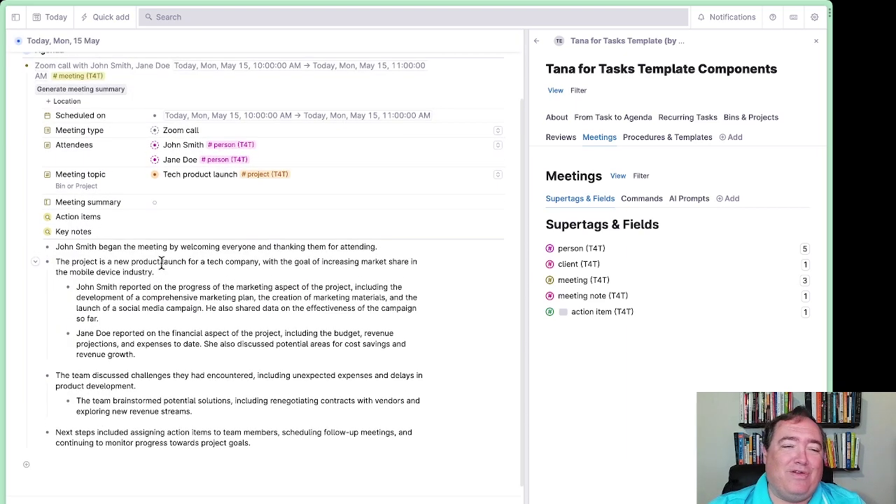
{"action": "scroll", "coordinate": [160, 261], "scroll_direction": "up", "scroll_amount": 2}
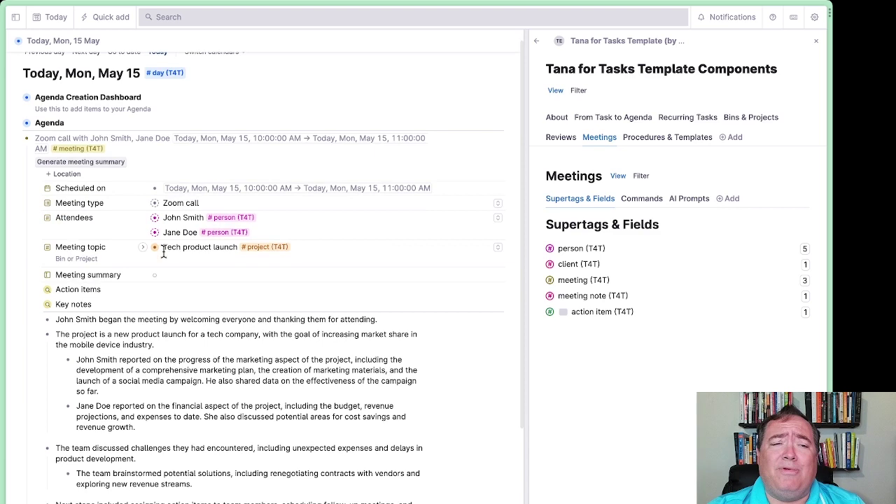
{"action": "scroll", "coordinate": [156, 242], "scroll_direction": "down", "scroll_amount": 1}
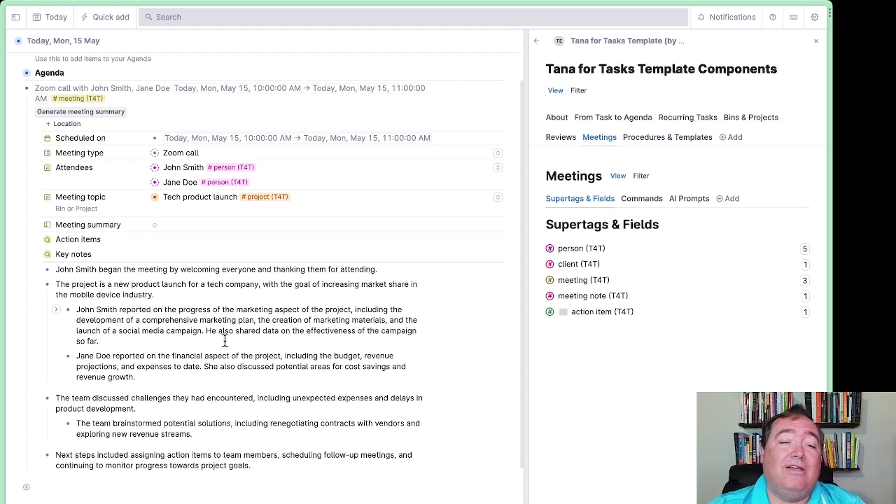
{"action": "left_click", "coordinate": [133, 293]}
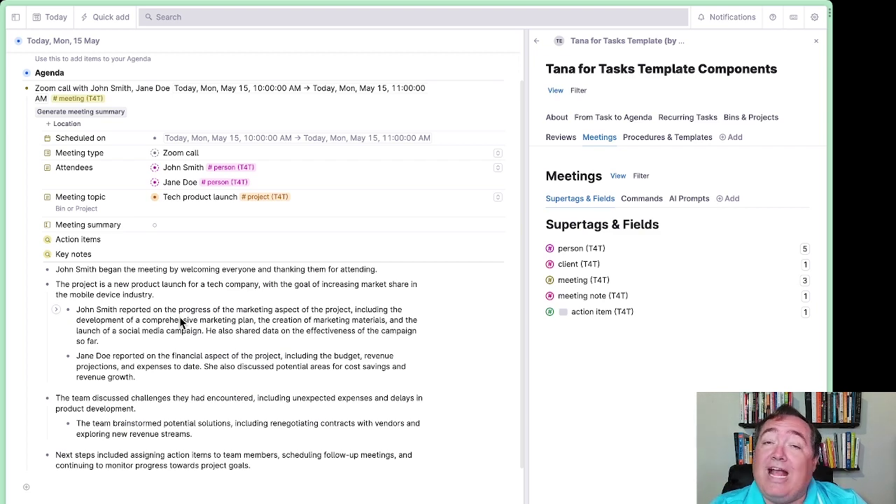
- Tag the product-launch key note as a meeting note (T4T) using #meet
{"action": "type", "text": "#"}
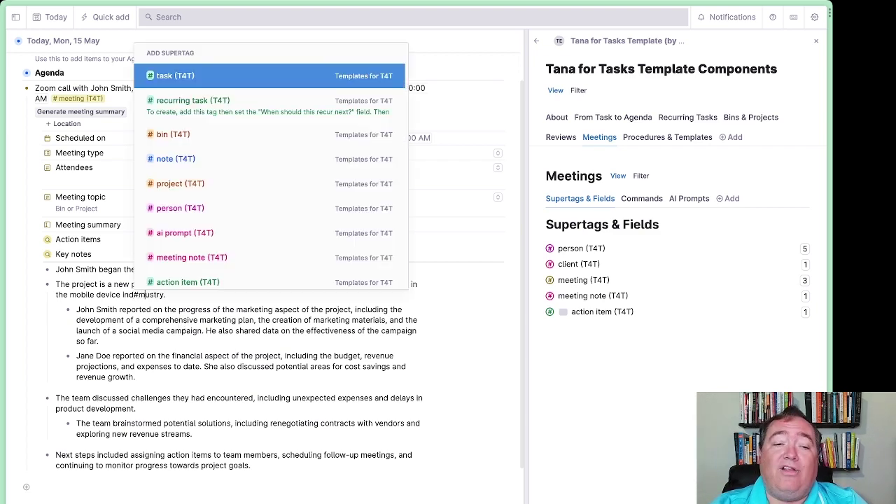
{"action": "type", "text": "meet"}
{"action": "key", "text": "Down"}
{"action": "key", "text": "Return"}
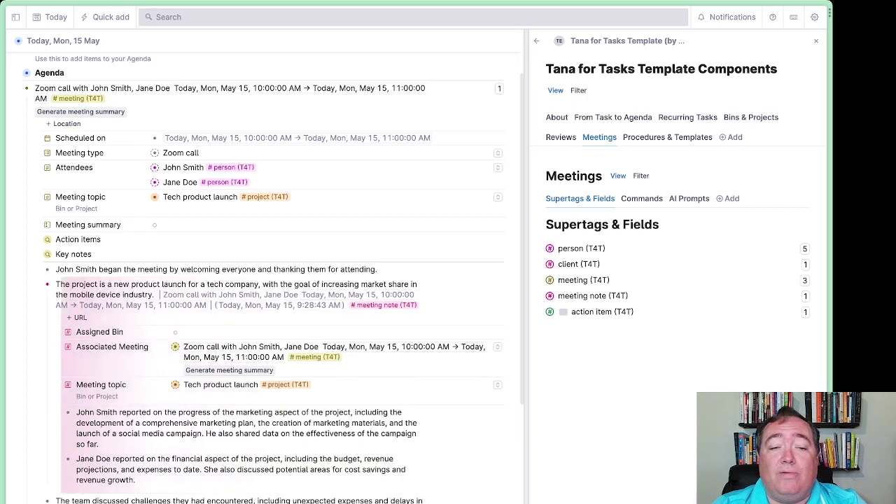
- Copy the two report bullets beneath the note, then clear the selection
{"action": "mouse_move", "coordinate": [3, 119]}
{"action": "scroll", "coordinate": [112, 350], "scroll_direction": "down", "scroll_amount": 2}
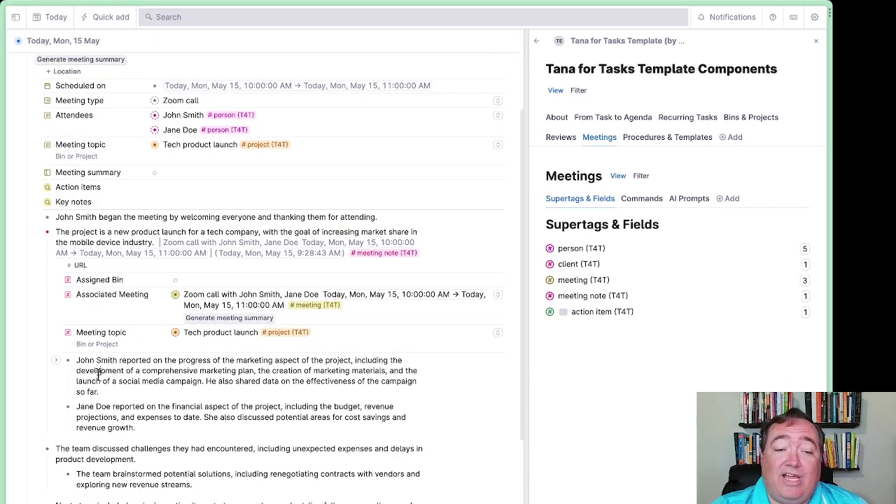
{"action": "left_click_drag", "start_coordinate": [98, 375], "coordinate": [131, 404]}
{"action": "key", "text": "ctrl+c"}
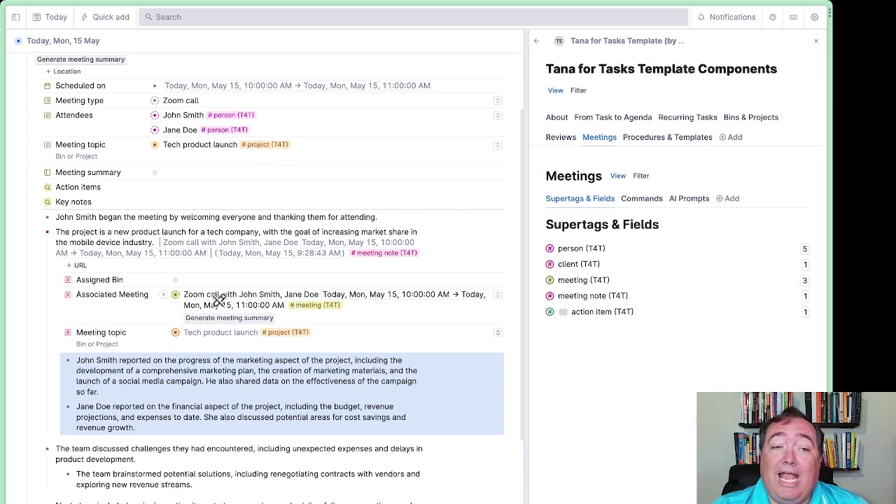
{"action": "scroll", "coordinate": [219, 300], "scroll_direction": "up", "scroll_amount": 3}
{"action": "scroll", "coordinate": [194, 378], "scroll_direction": "down", "scroll_amount": 1}
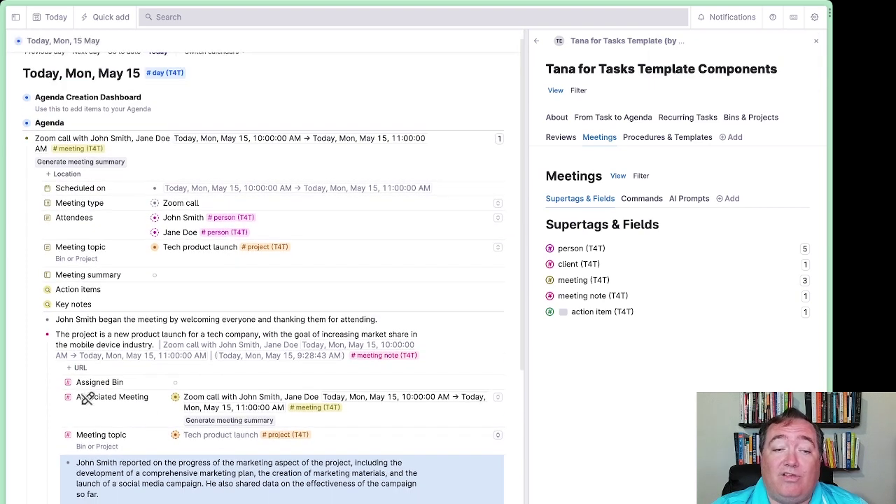
{"action": "left_click", "coordinate": [473, 321]}
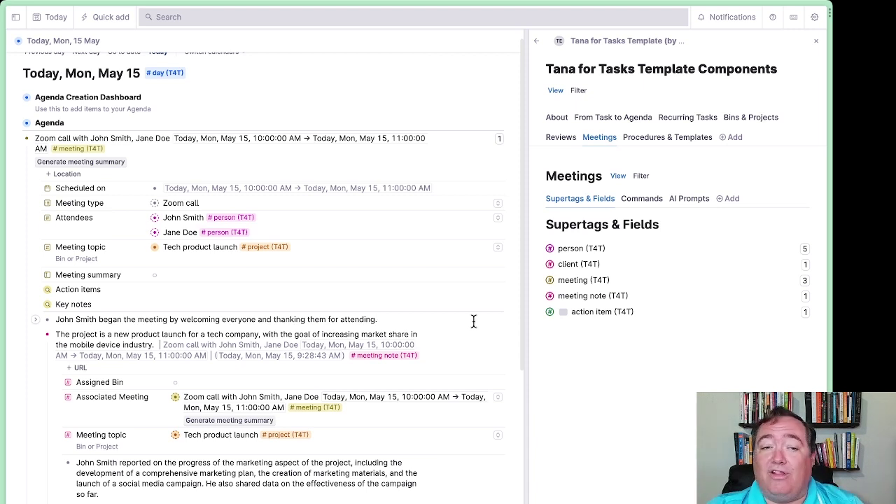
- Open the Tech product launch page and copy the two report bullets under its meeting note
{"action": "left_click", "coordinate": [155, 247]}
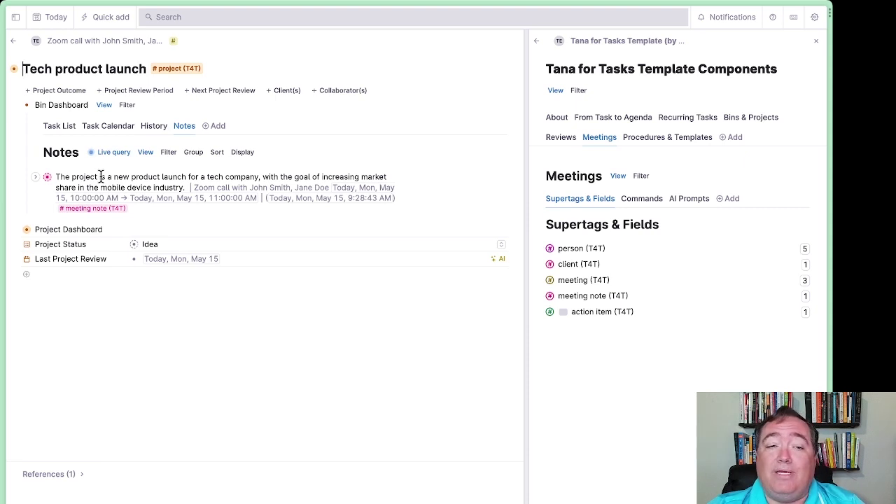
{"action": "left_click", "coordinate": [35, 177]}
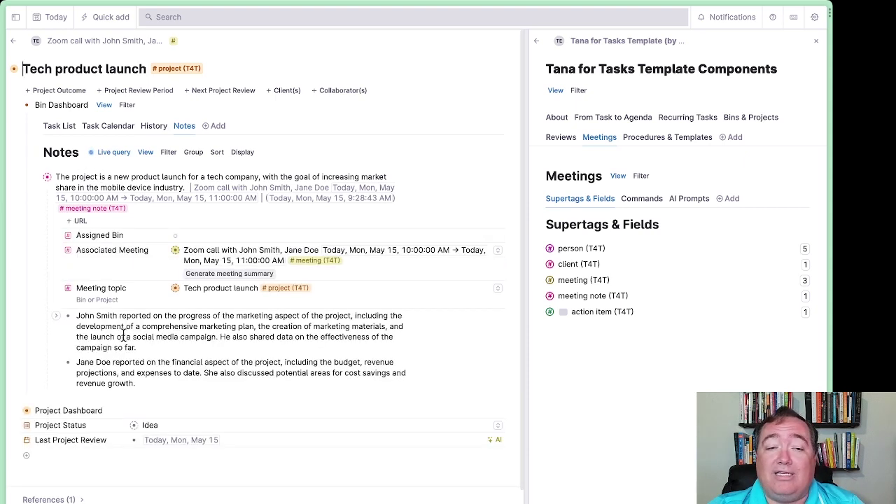
{"action": "left_click_drag", "start_coordinate": [123, 336], "coordinate": [144, 364]}
{"action": "key", "text": "ctrl+c"}
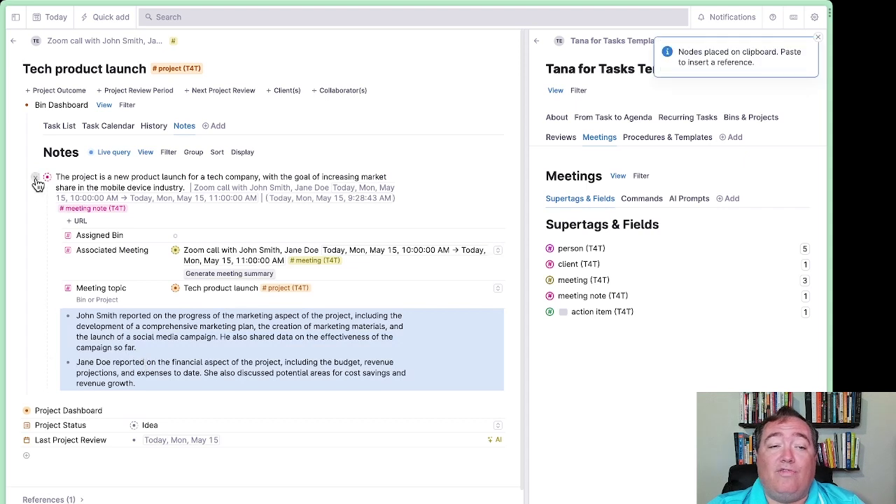
{"action": "left_click", "coordinate": [37, 180]}
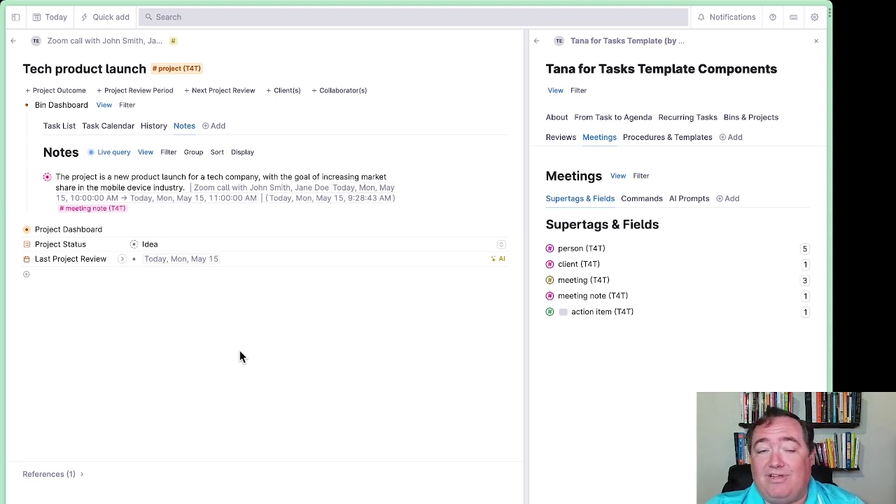
- Back on the May 15 page, collapse the meeting note and start a bullet below Next steps
{"action": "left_click", "coordinate": [15, 44]}
{"action": "scroll", "coordinate": [270, 344], "scroll_direction": "down", "scroll_amount": 3}
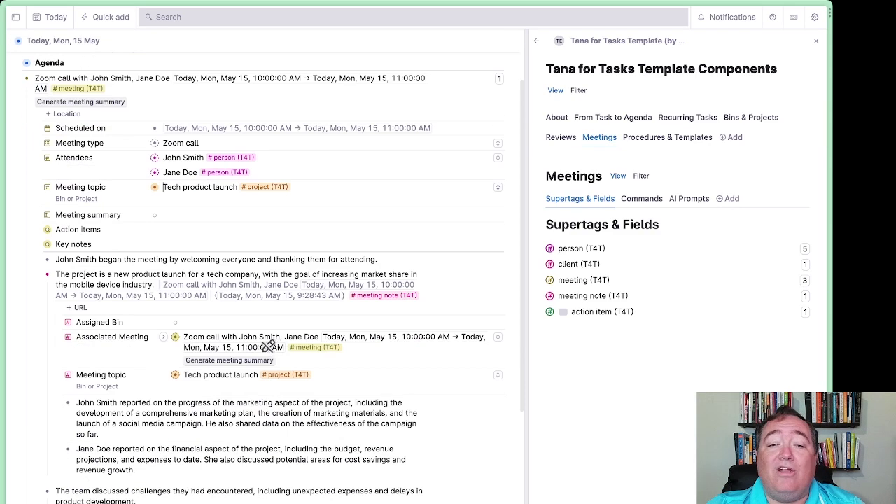
{"action": "left_click", "coordinate": [35, 274]}
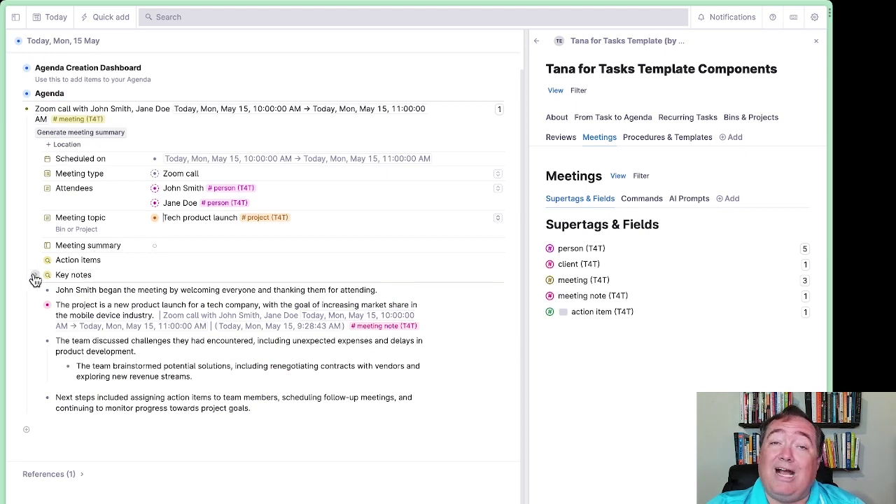
{"action": "left_click", "coordinate": [35, 277]}
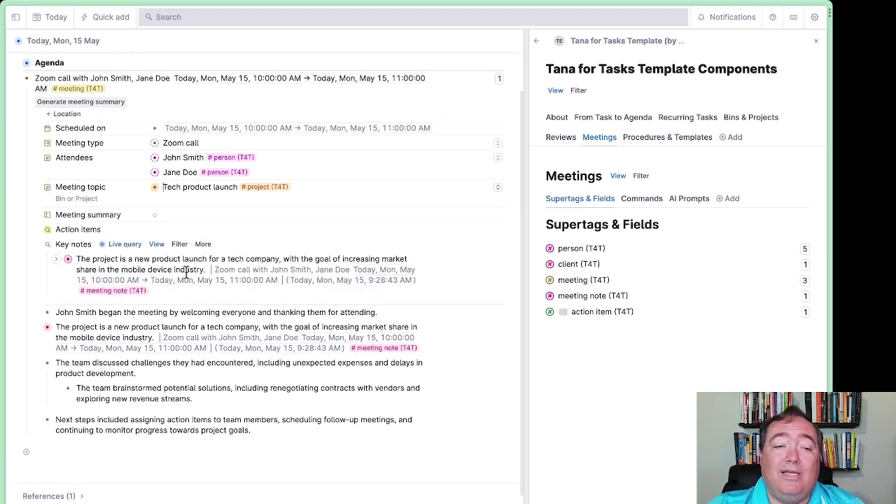
{"action": "left_click", "coordinate": [40, 244]}
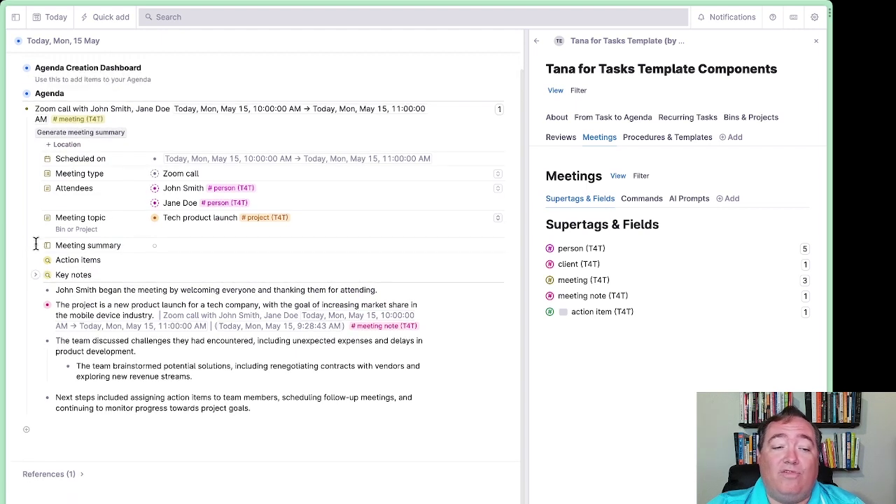
{"action": "left_click", "coordinate": [131, 424]}
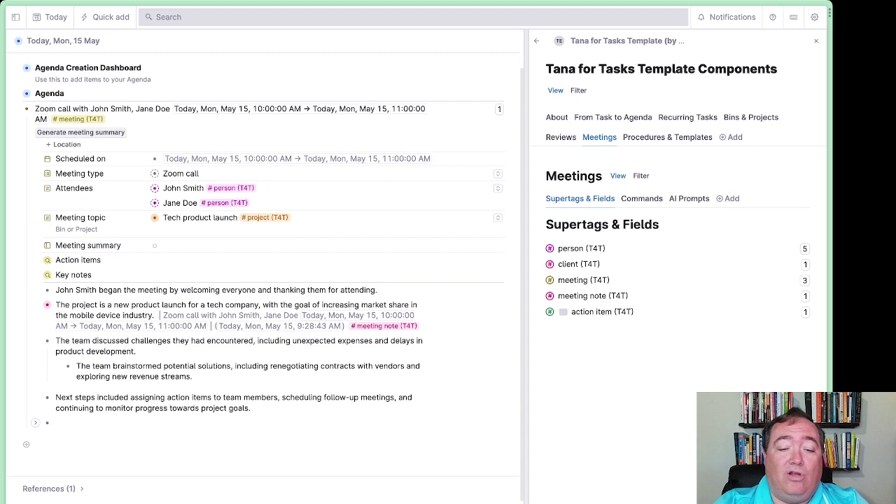
- Add an #action item task to send the contact the tech product launch information
{"action": "type", "text": "Send John"}
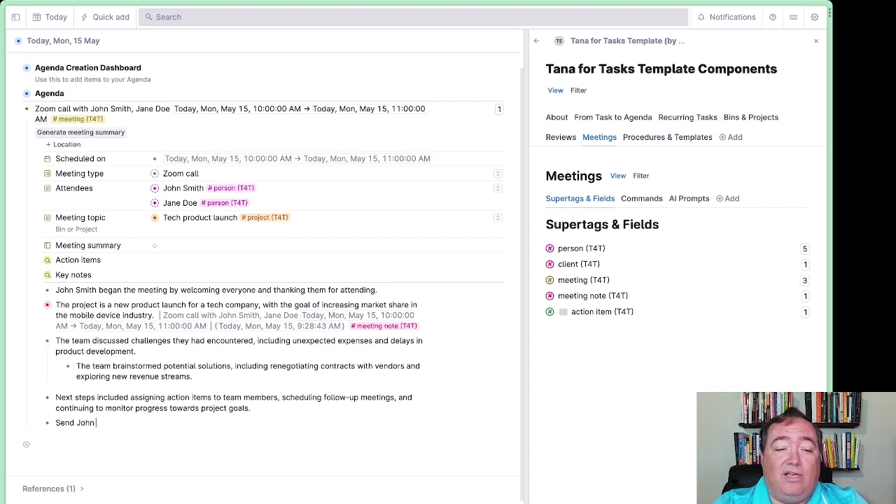
{"action": "type", "text": " Smith the informa"}
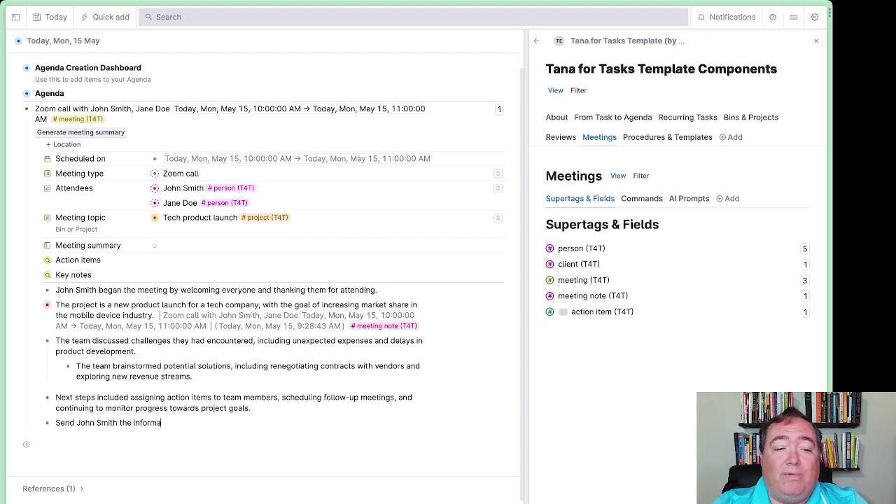
{"action": "type", "text": "tion about the tech p"}
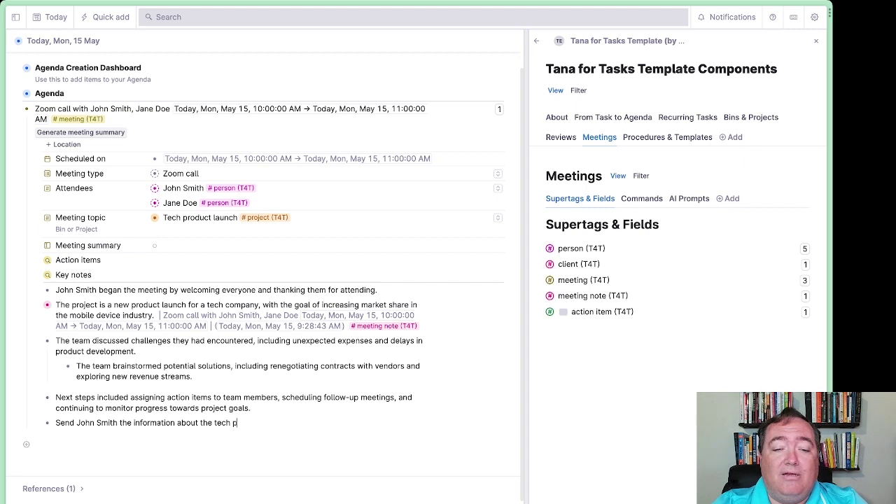
{"action": "type", "text": "roduct launch#a"}
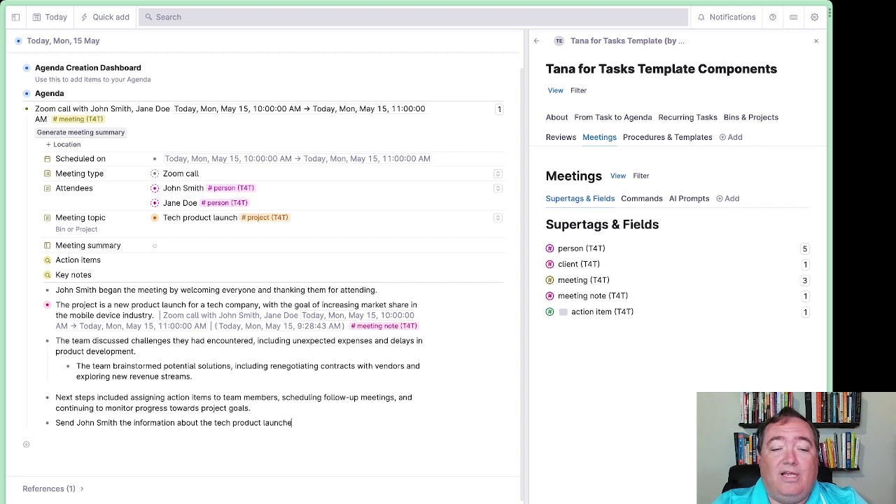
{"action": "type", "text": "c"}
{"action": "key", "text": "Return"}
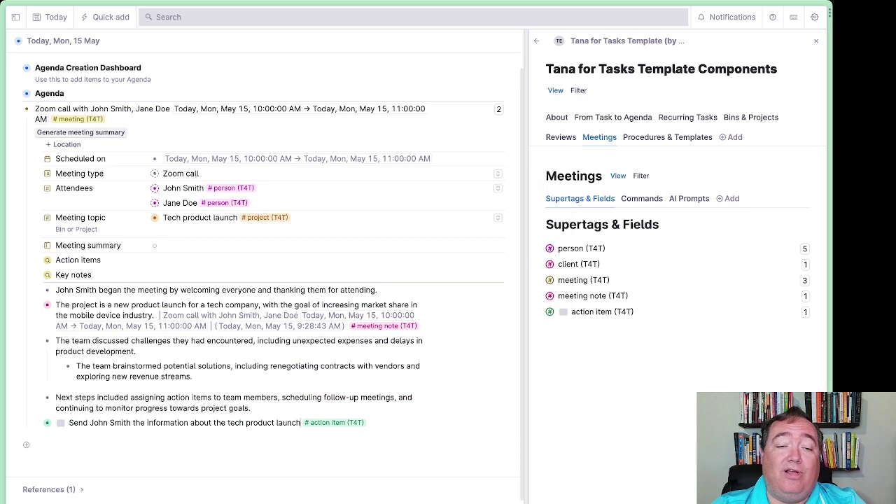
{"action": "scroll", "coordinate": [112, 413], "scroll_direction": "down", "scroll_amount": 3}
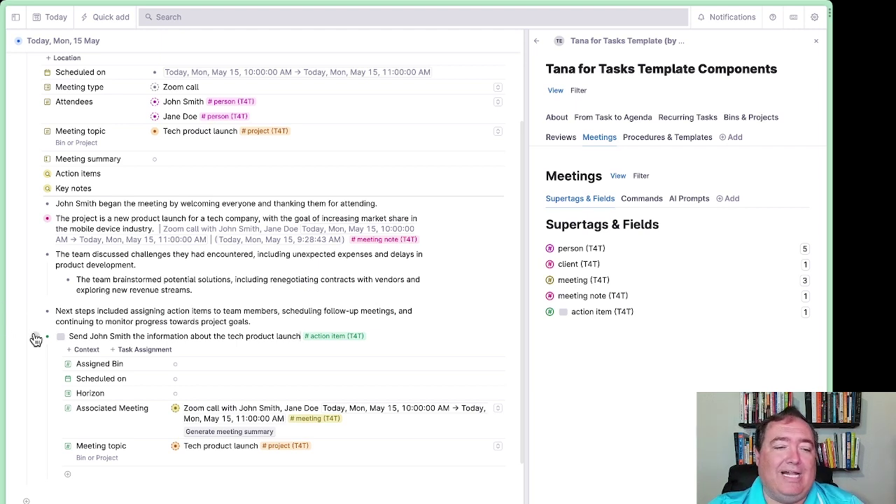
{"action": "left_click", "coordinate": [35, 336]}
{"action": "left_click", "coordinate": [35, 244]}
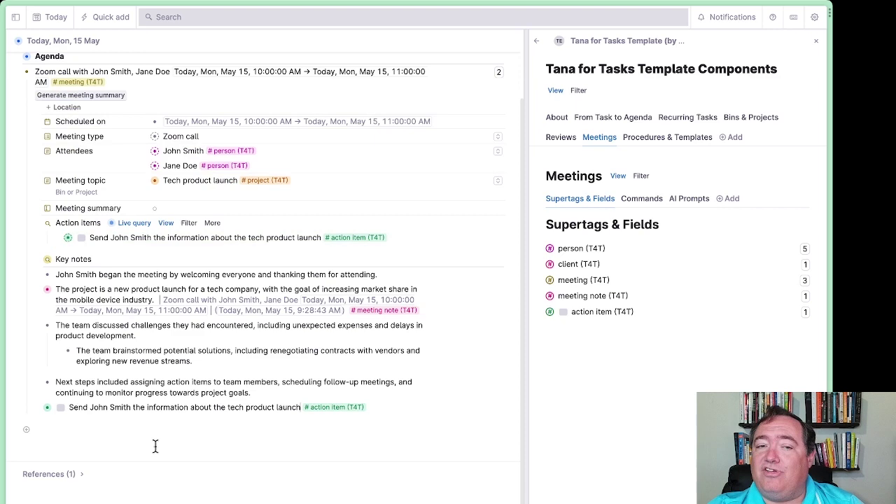
- Fold away the Action items query list beneath the Zoom call meeting
{"action": "left_click", "coordinate": [36, 224]}
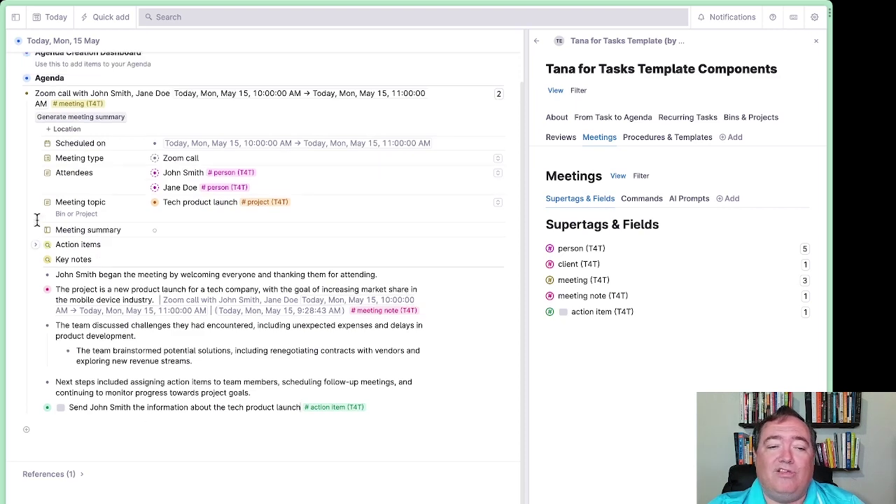
{"action": "scroll", "coordinate": [119, 336], "scroll_direction": "up", "scroll_amount": 2}
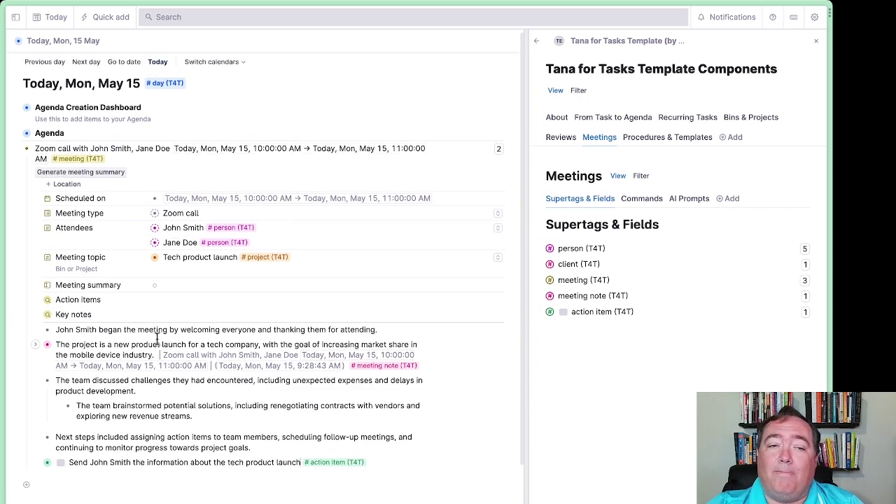
{"action": "scroll", "coordinate": [157, 317], "scroll_direction": "down", "scroll_amount": 1}
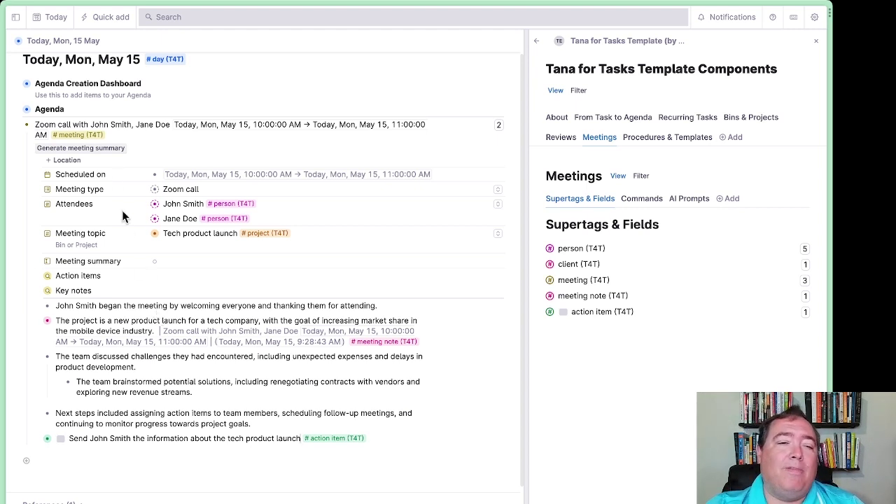
- Generate the AI meeting summary, then check the Action items and Key notes results
{"action": "left_click", "coordinate": [109, 148]}
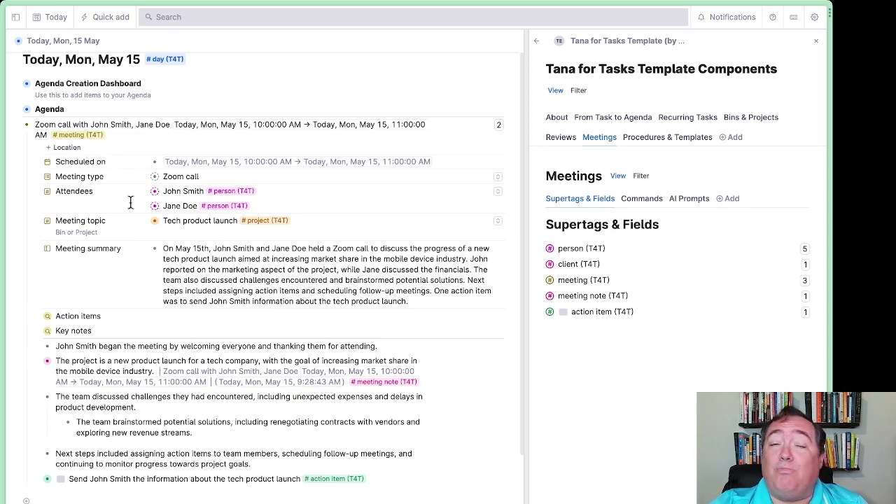
{"action": "left_click", "coordinate": [36, 317]}
{"action": "left_click", "coordinate": [36, 317]}
{"action": "left_click", "coordinate": [35, 331]}
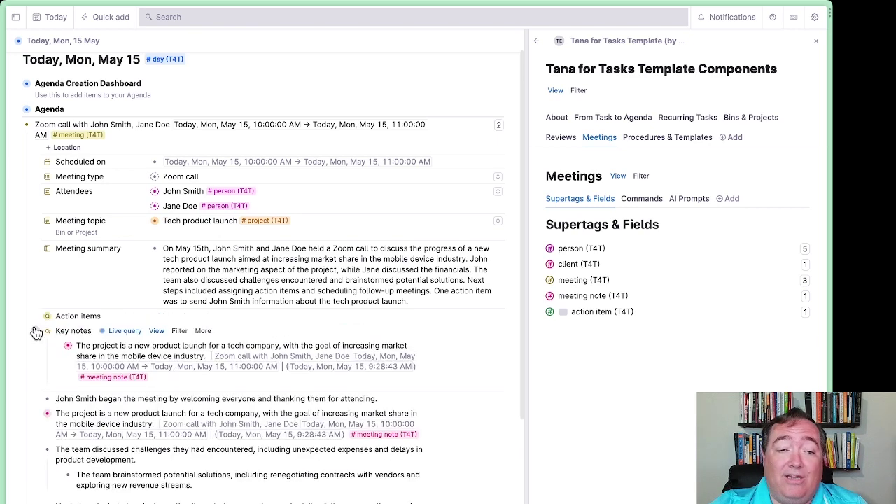
{"action": "left_click", "coordinate": [35, 331]}
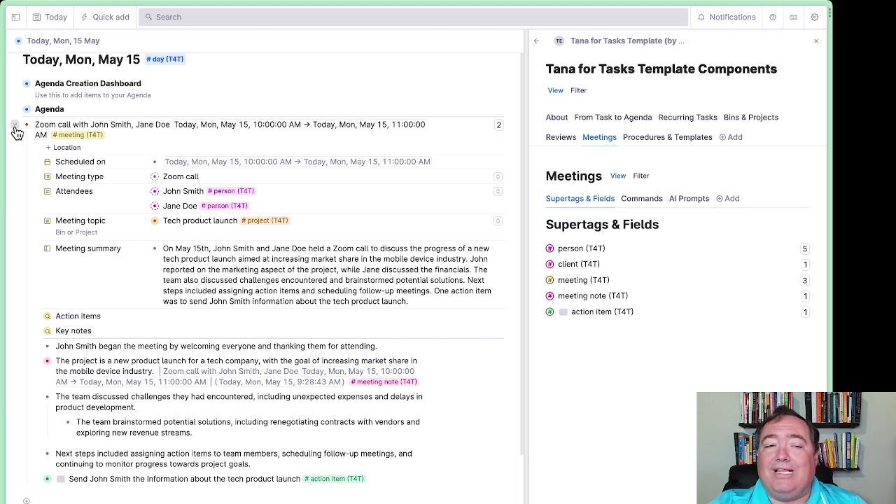
- Collapse the Zoom call and open today's Events calendar in the Agenda Creation Dashboard
{"action": "left_click", "coordinate": [16, 129]}
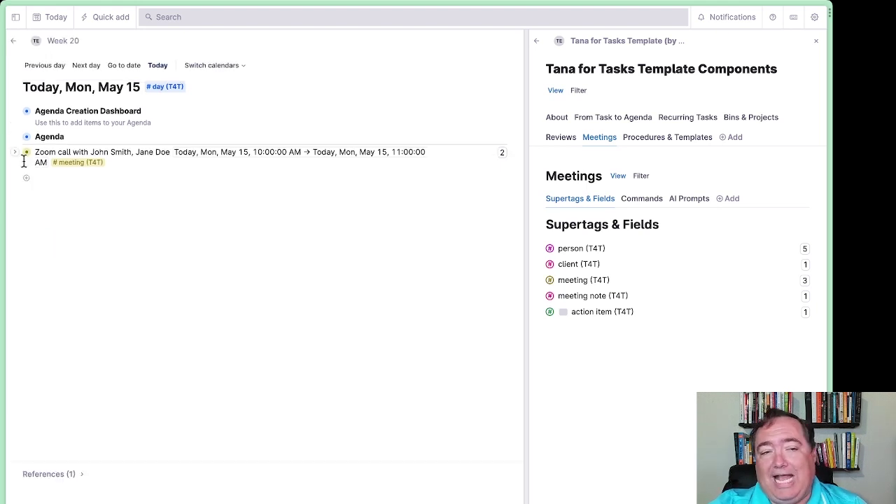
{"action": "left_click", "coordinate": [17, 115]}
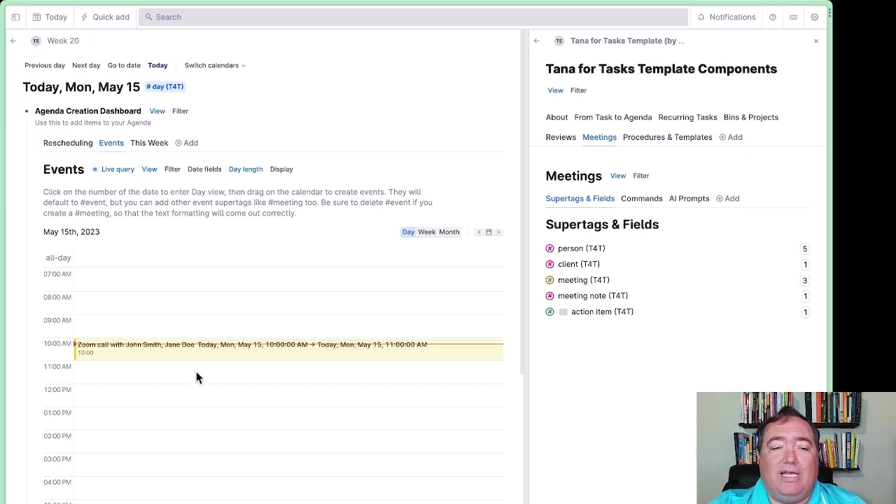
{"action": "scroll", "coordinate": [196, 378], "scroll_direction": "down", "scroll_amount": 1}
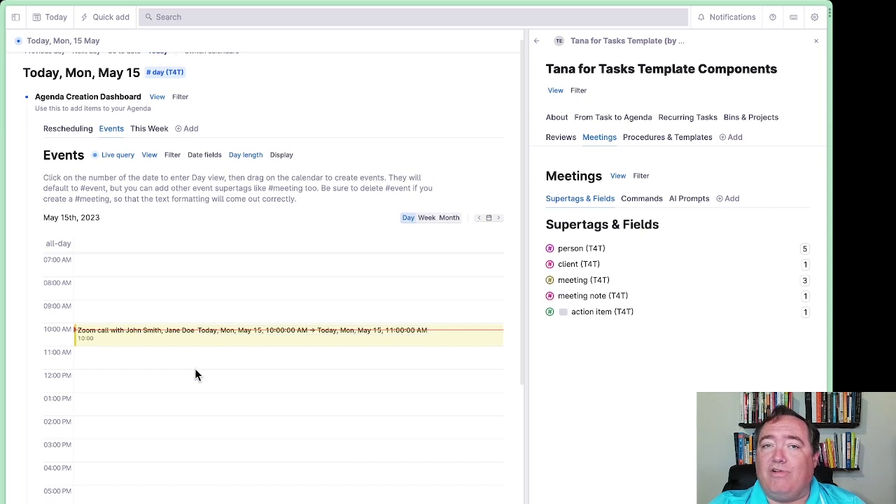
{"action": "scroll", "coordinate": [98, 394], "scroll_direction": "up", "scroll_amount": 1}
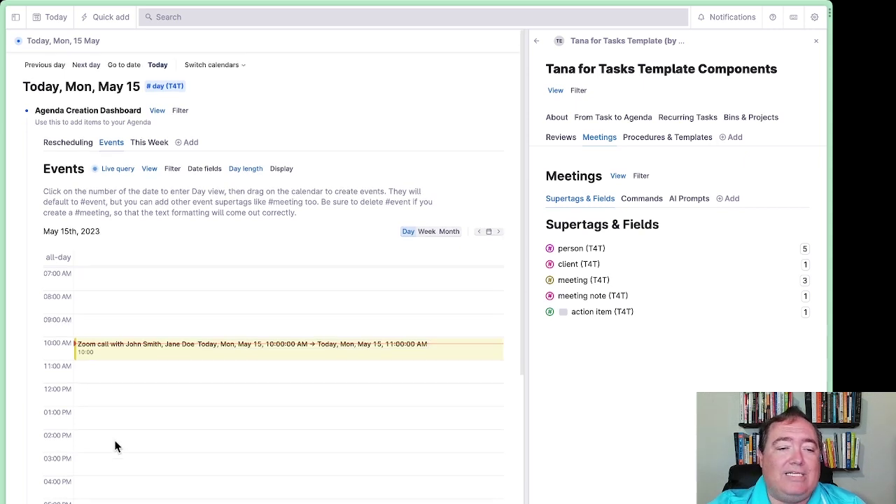
{"action": "scroll", "coordinate": [113, 434], "scroll_direction": "down", "scroll_amount": 2}
- Create a 1:00–3:00 PM call event with the contact and tag it #meeting
{"action": "left_click_drag", "start_coordinate": [105, 396], "coordinate": [105, 434]}
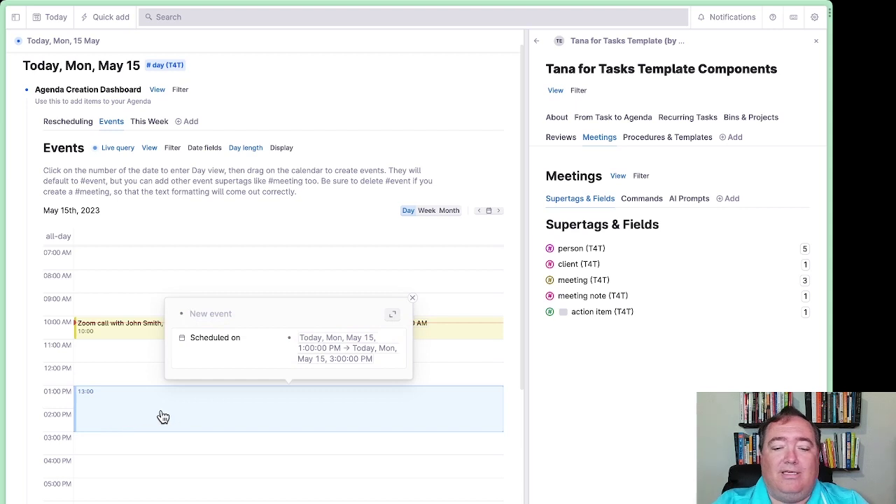
{"action": "type", "text": "Call with Jo"}
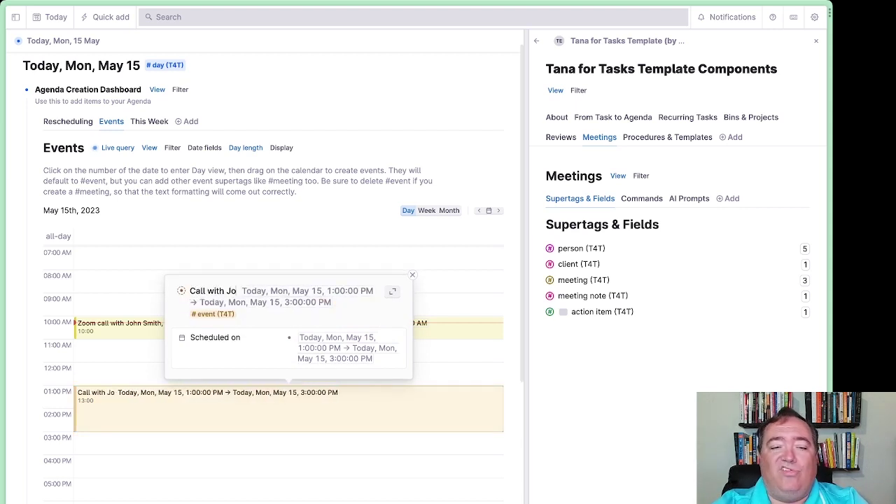
{"action": "type", "text": "e Smith"}
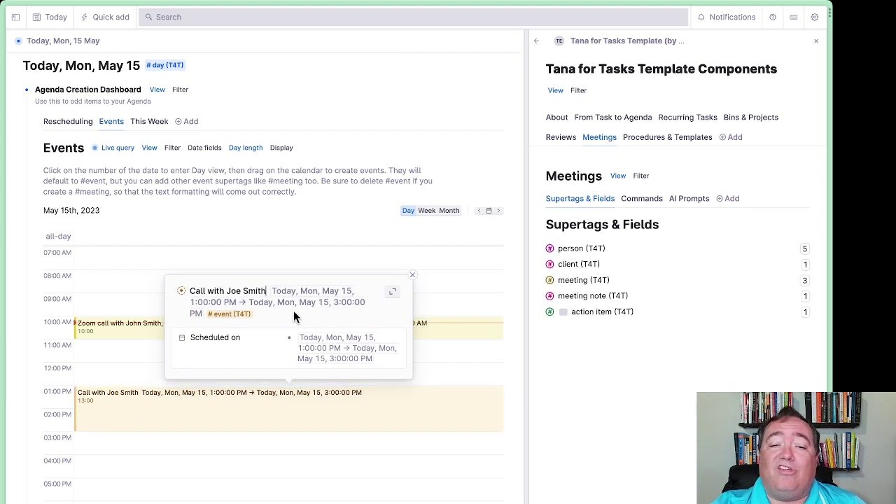
{"action": "type", "text": "#"}
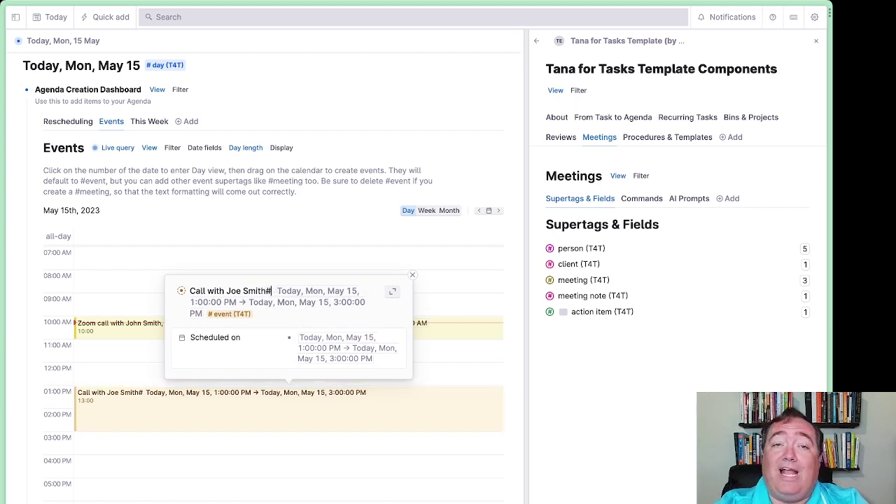
{"action": "type", "text": "m"}
{"action": "key", "text": "Return"}
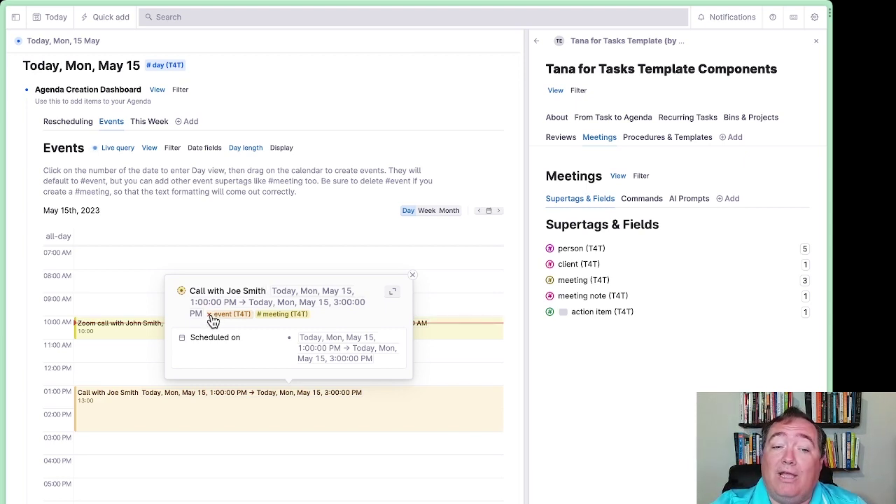
- Remove the #event tag, open the new meeting, and set its Meeting type to Call
{"action": "left_click", "coordinate": [210, 314]}
{"action": "left_click", "coordinate": [393, 293]}
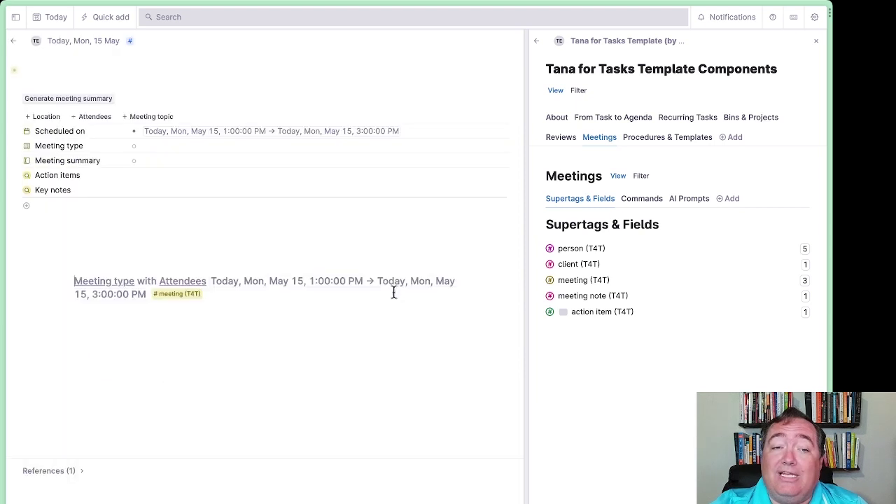
{"action": "left_click", "coordinate": [502, 146]}
{"action": "left_click", "coordinate": [189, 192]}
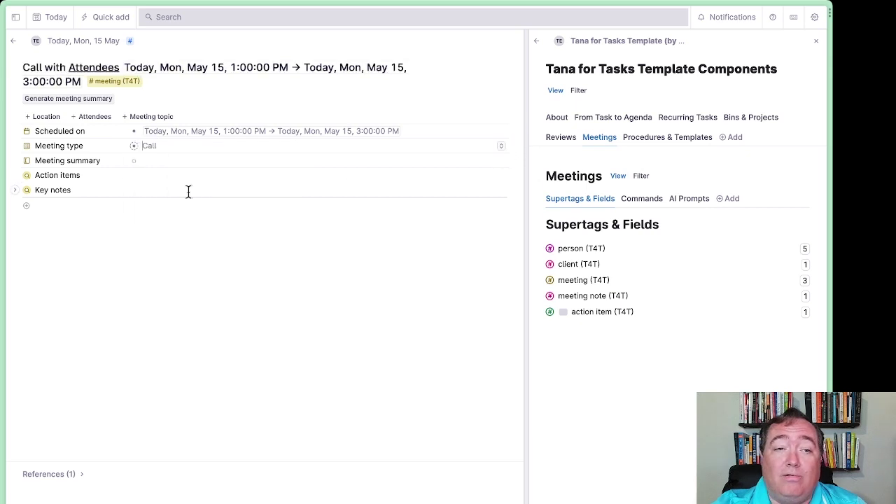
- Add the contact as an attendee tagged #person and Tech product launch as the topic
{"action": "left_click", "coordinate": [109, 116]}
{"action": "type", "text": "Joe Smith"}
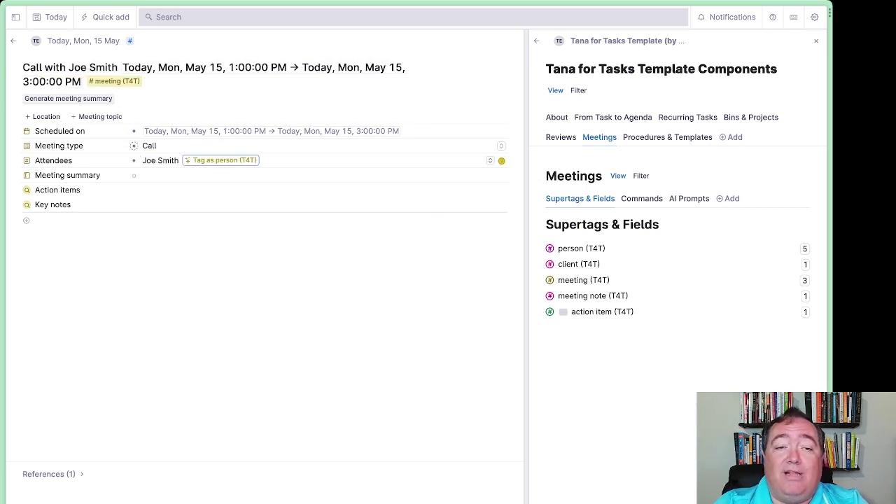
{"action": "key", "text": "Tab"}
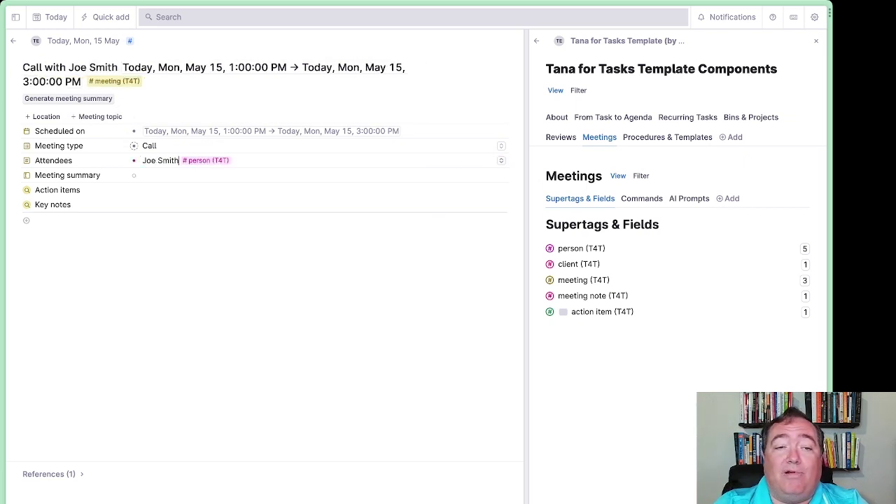
{"action": "left_click", "coordinate": [112, 117]}
{"action": "type", "text": "tech"}
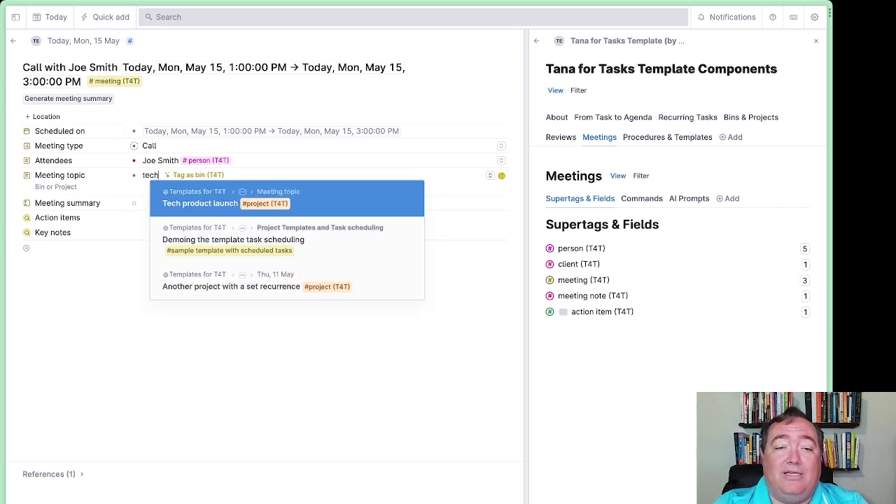
{"action": "key", "text": "Return"}
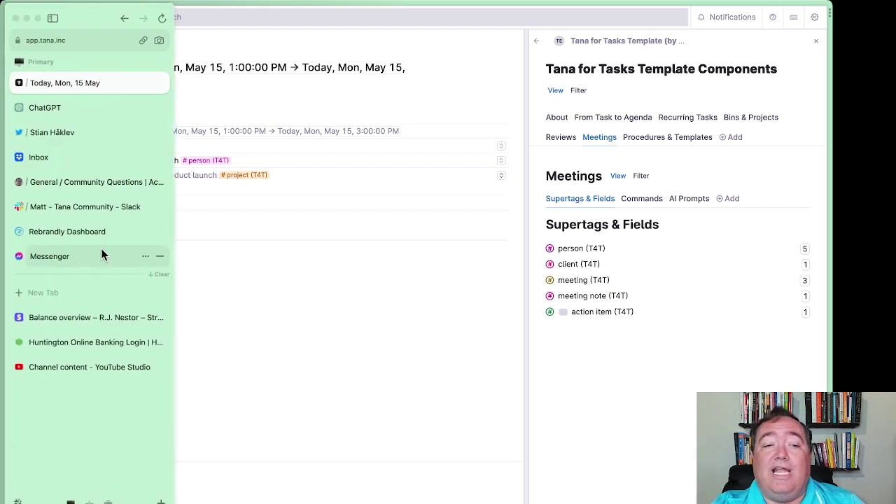
- Add notes 'Blah blah' and 'Tech info' under Key notes, tagging Tech info #meeting note
{"action": "left_click", "coordinate": [218, 248]}
{"action": "type", "text": "Bl"}
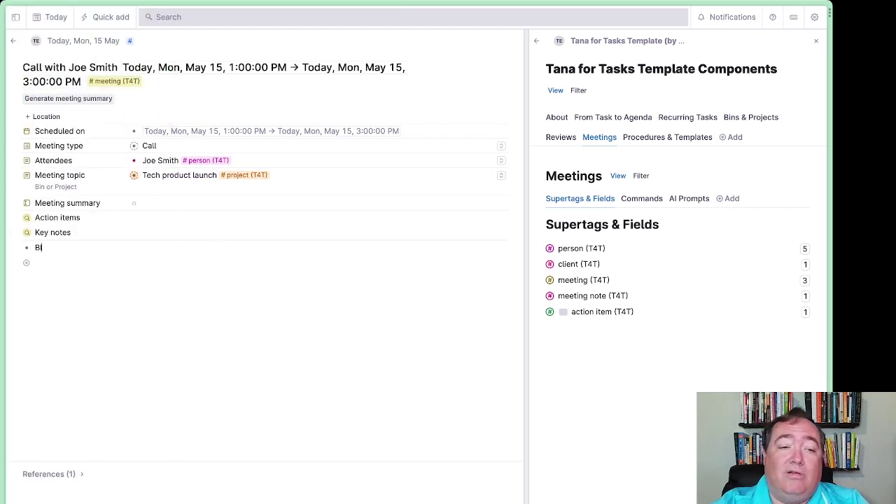
{"action": "type", "text": "ah blah bla"}
{"action": "key", "text": "Return"}
{"action": "type", "text": "Te"}
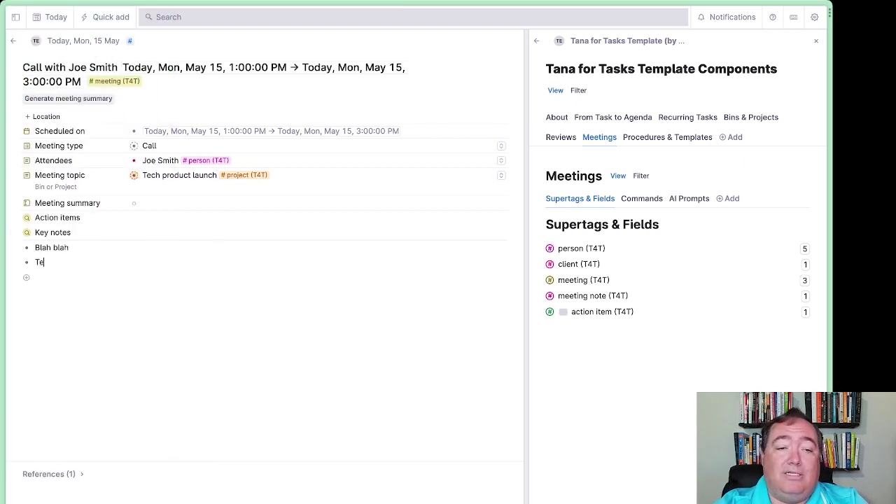
{"action": "type", "text": "ch info#mee"}
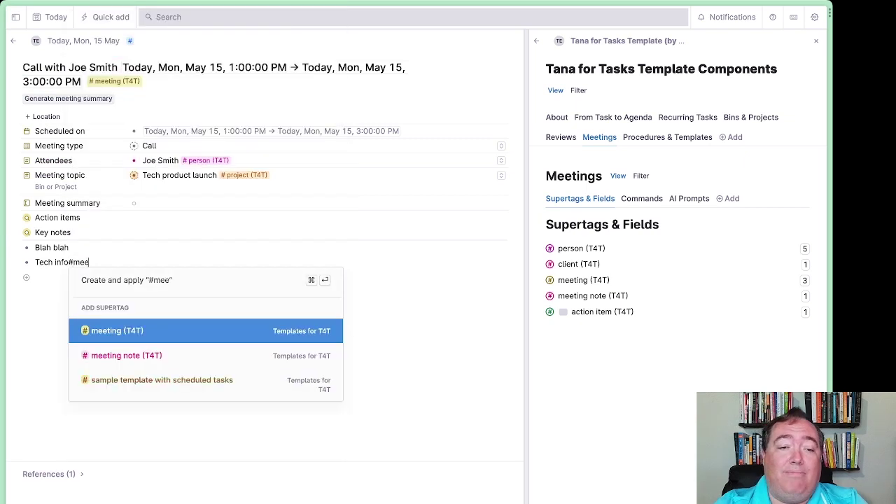
{"action": "key", "text": "Return"}
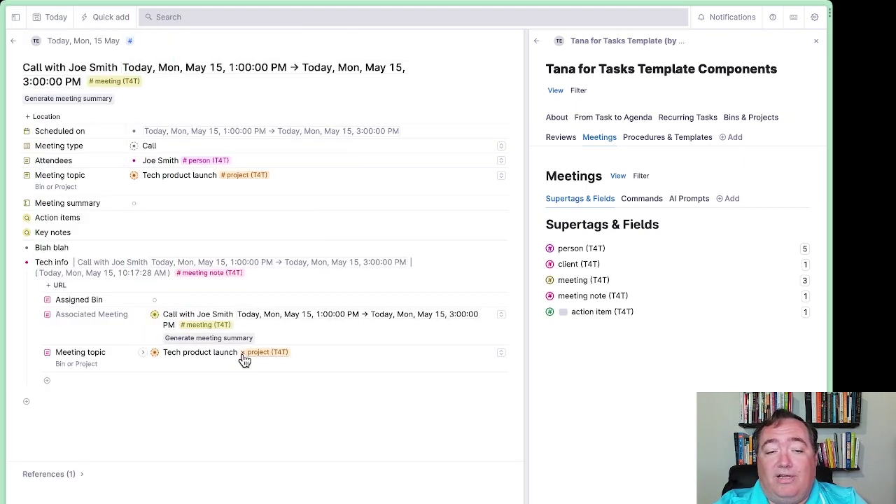
{"action": "left_click", "coordinate": [16, 233]}
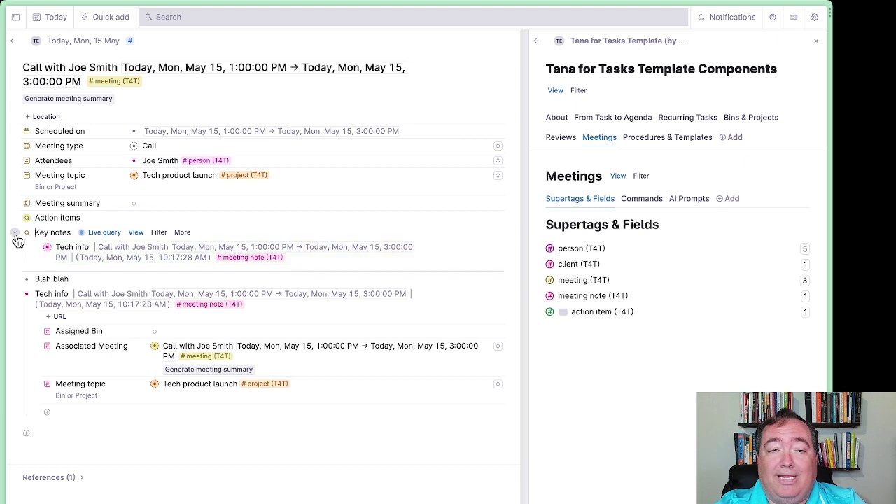
{"action": "left_click", "coordinate": [16, 232]}
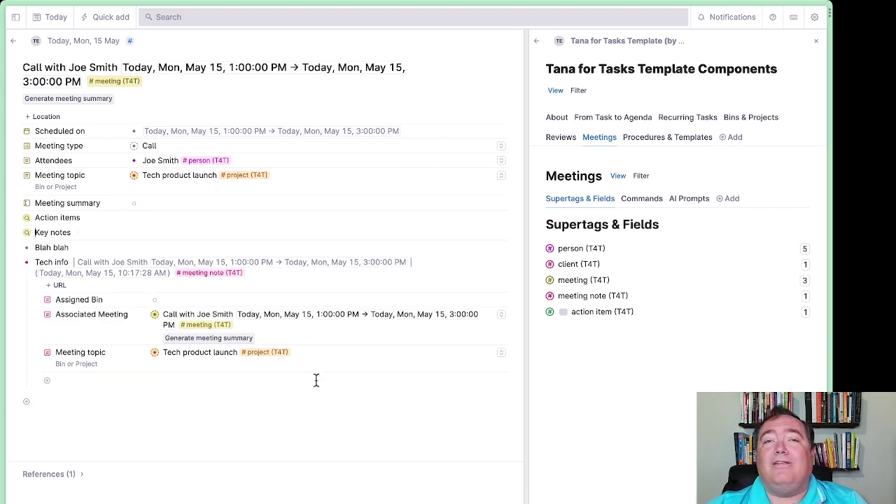